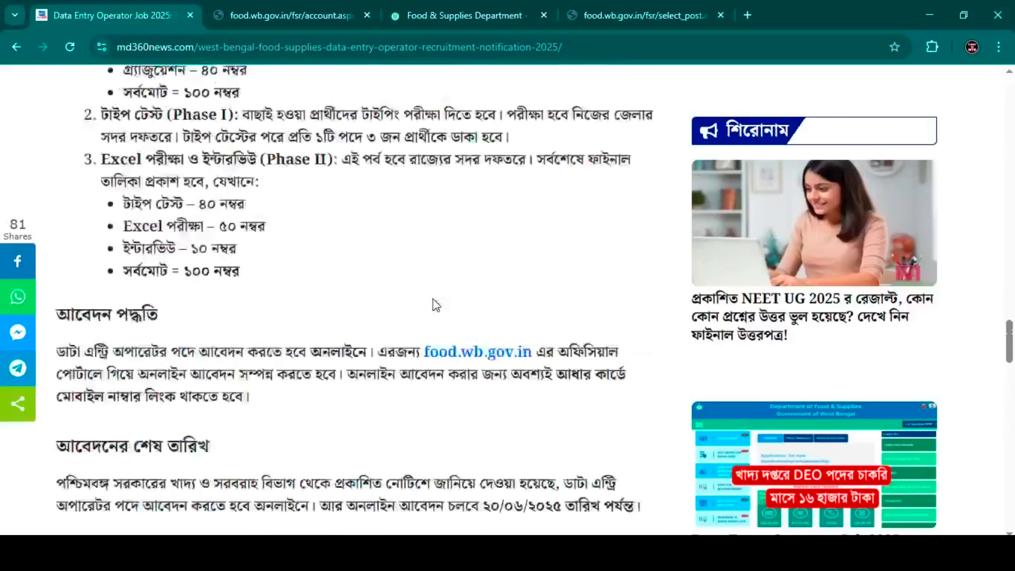
- Submit the Data Entry Operator post for Jalpaiguri district and confirm with Yes
left_click(642, 15)
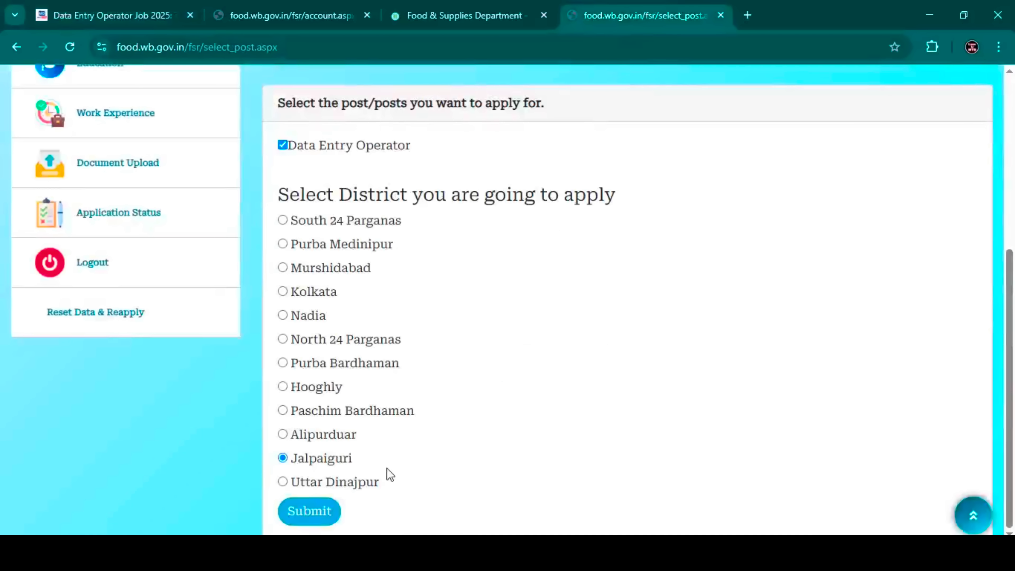
left_click(324, 515)
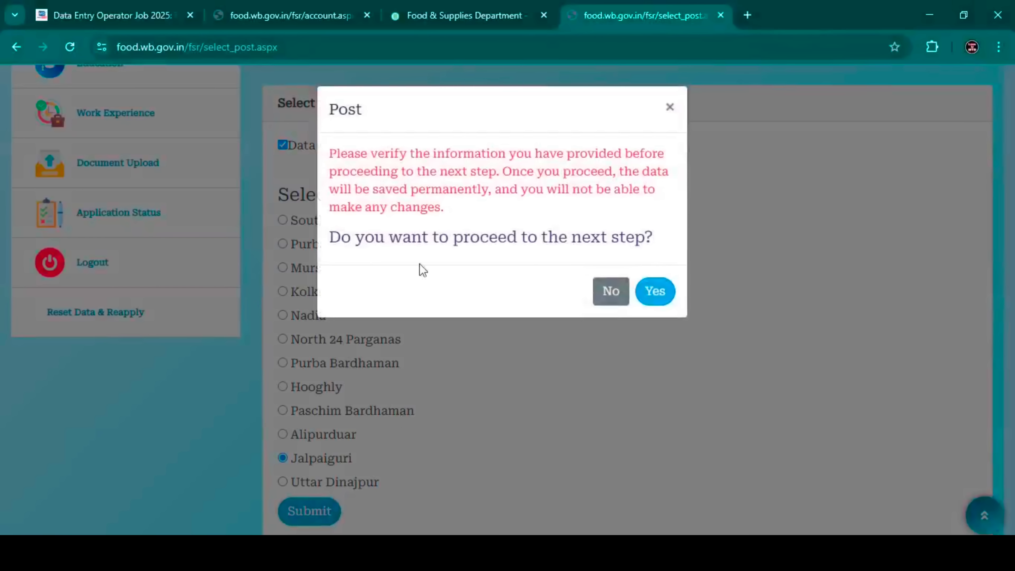
left_click(656, 293)
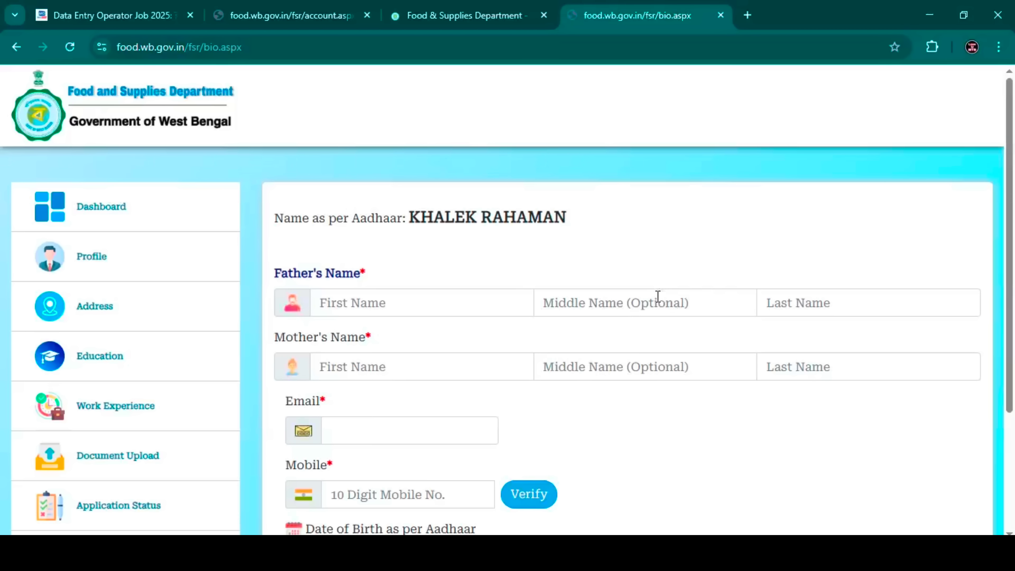
- Enter the father's and mother's first and last names in the profile form
scroll(539, 272, "down", 2)
left_click(416, 231)
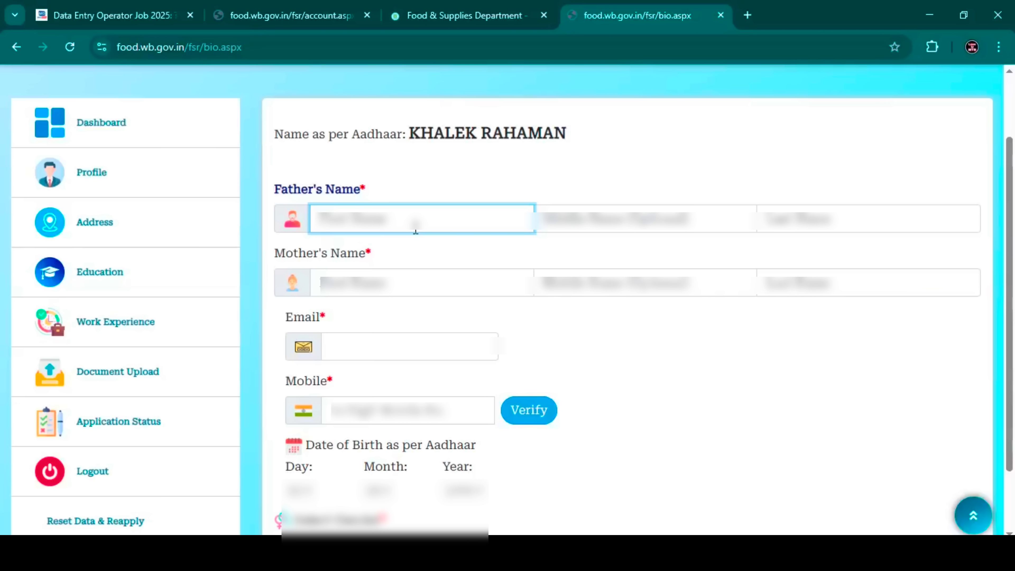
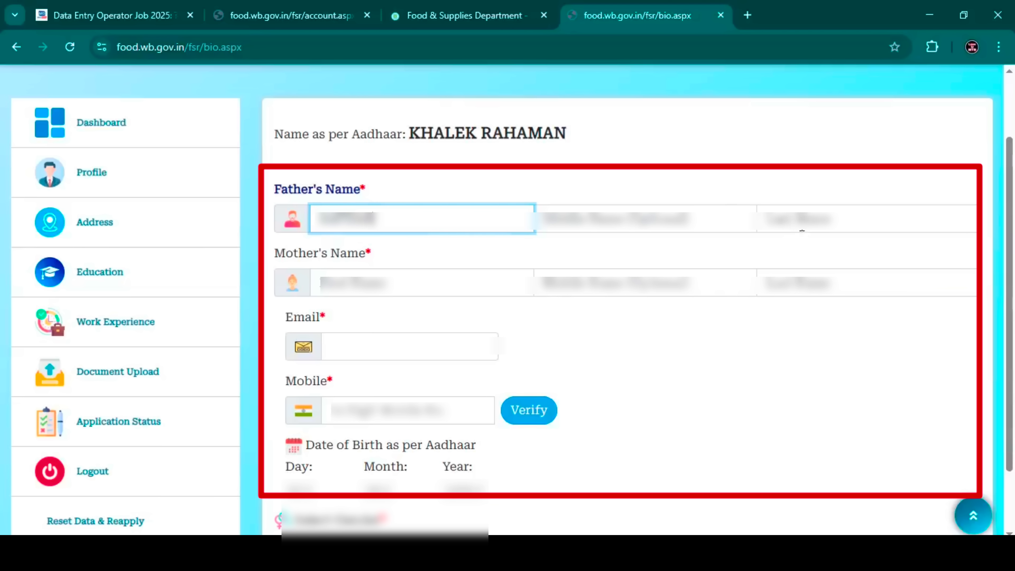
left_click(774, 227)
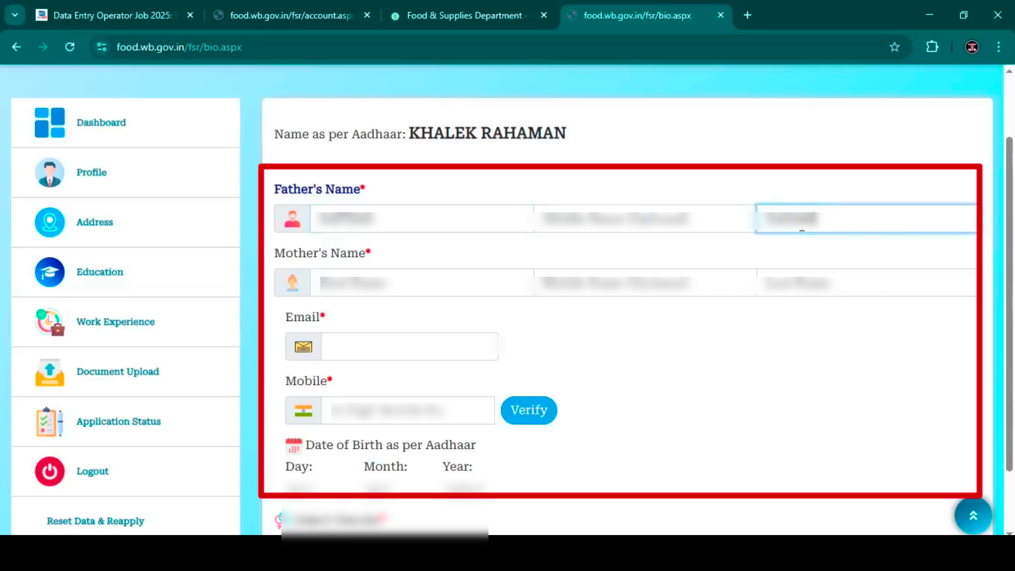
left_click(383, 278)
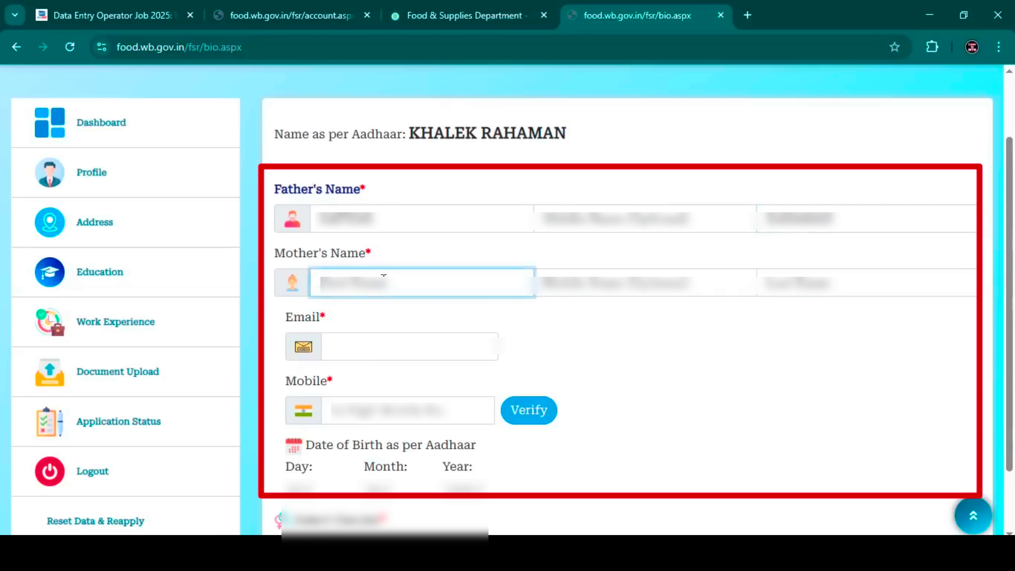
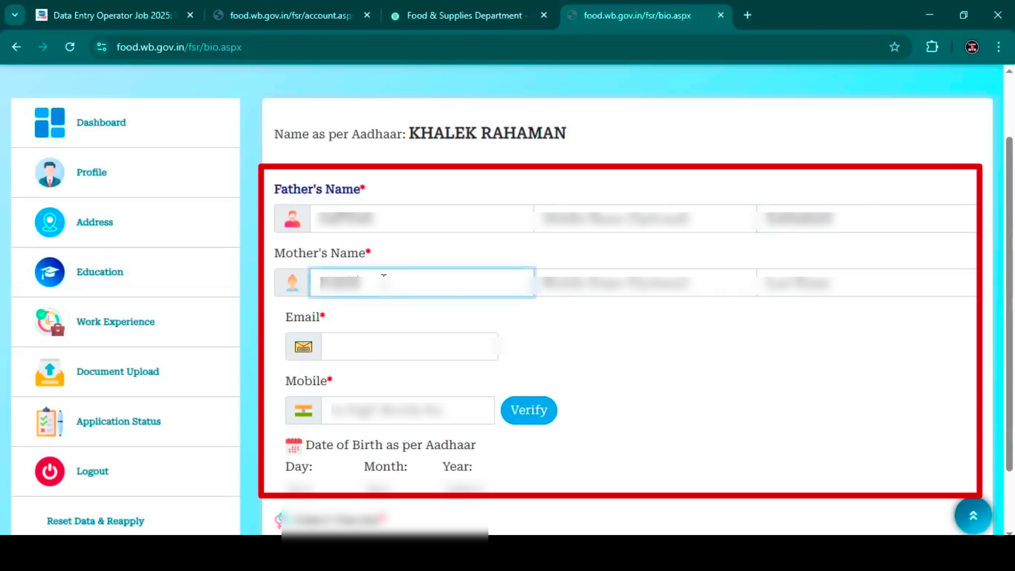
left_click(805, 274)
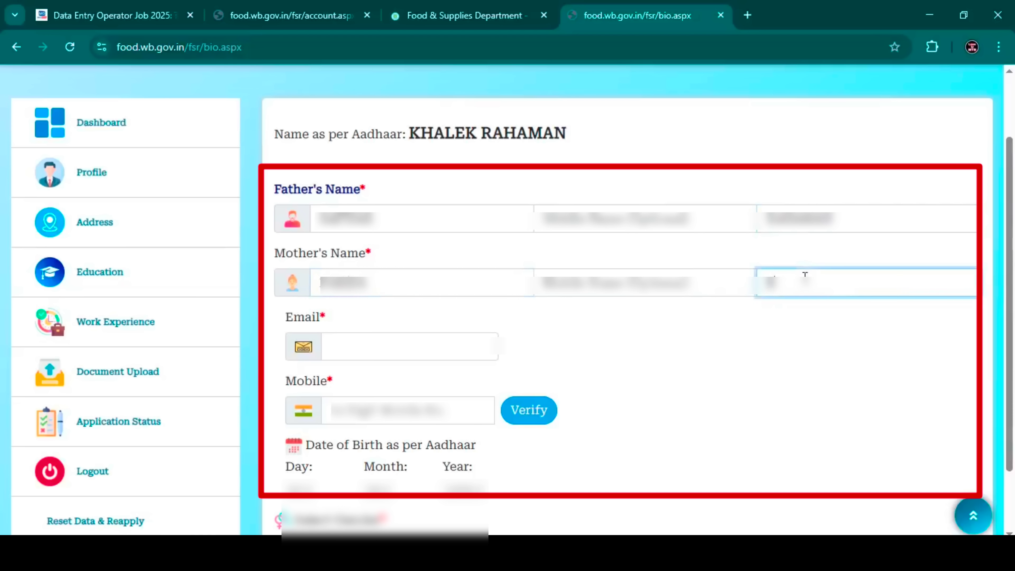
- Paste the applicant's e-mail address, enter the mobile number and verify it
left_click(403, 345)
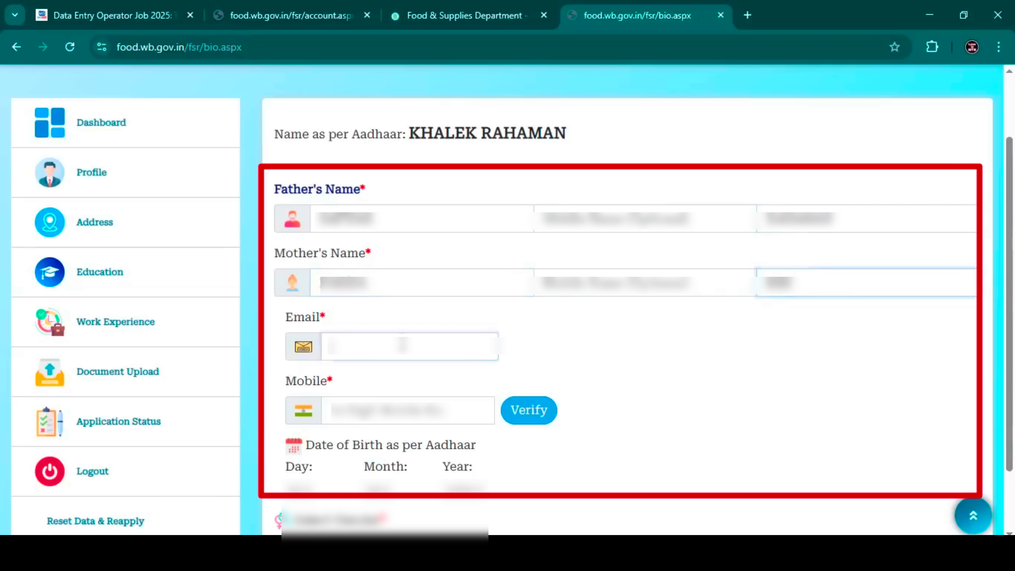
key("ctrl+v")
key("Tab")
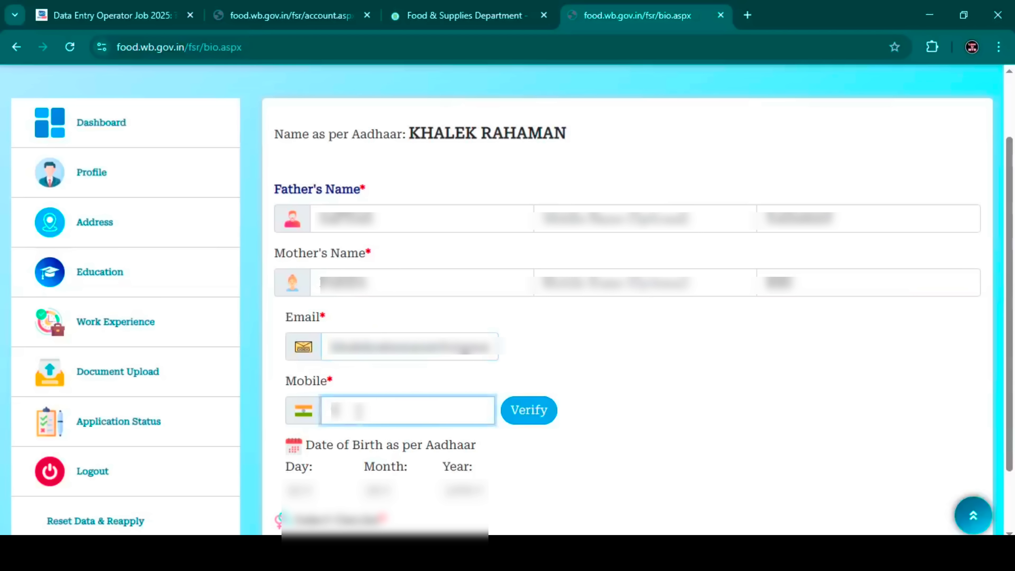
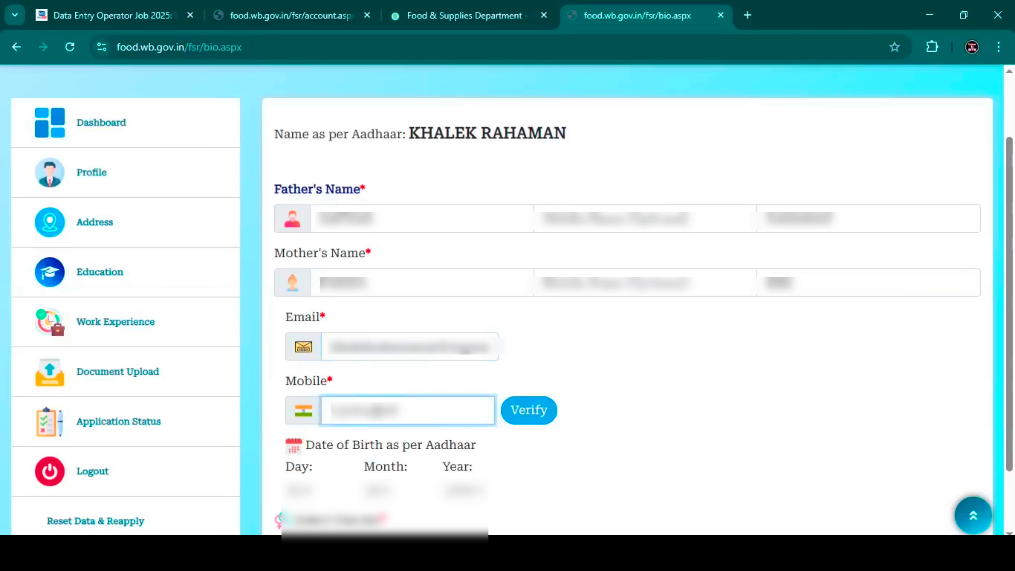
left_click(523, 416)
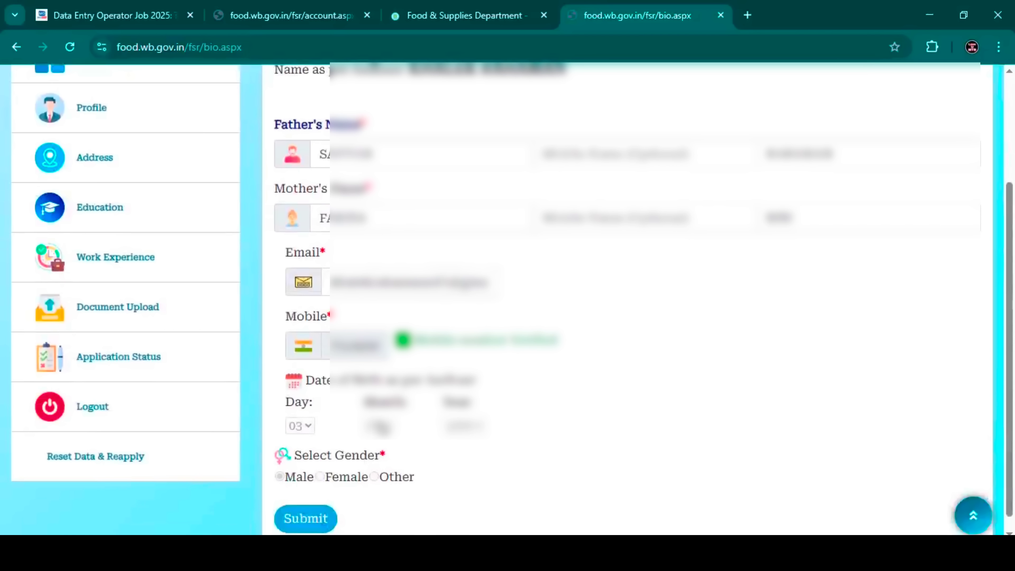
- Submit the profile, confirm with Yes, and begin the present address section
scroll(516, 395, "down", 1)
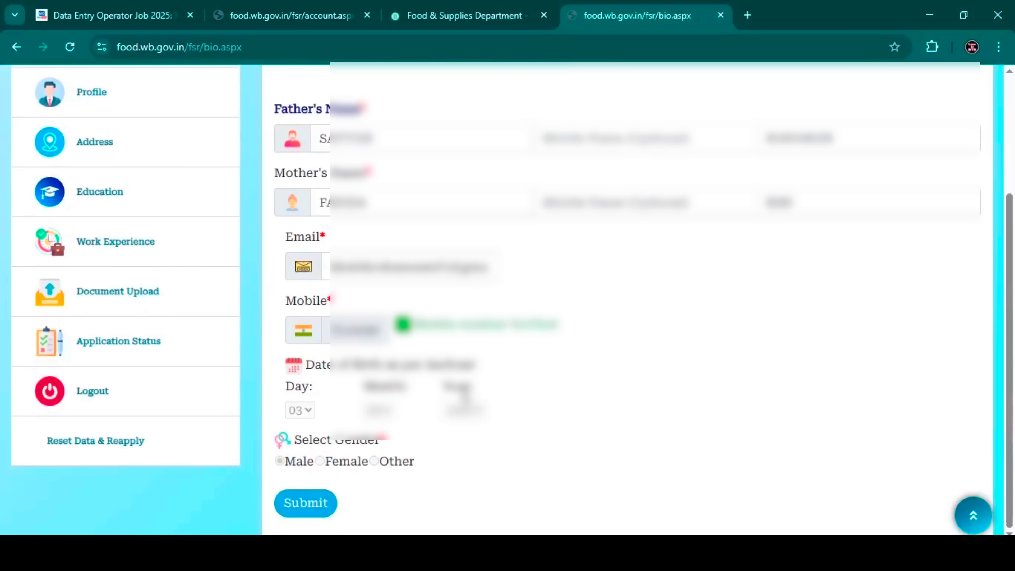
left_click(308, 513)
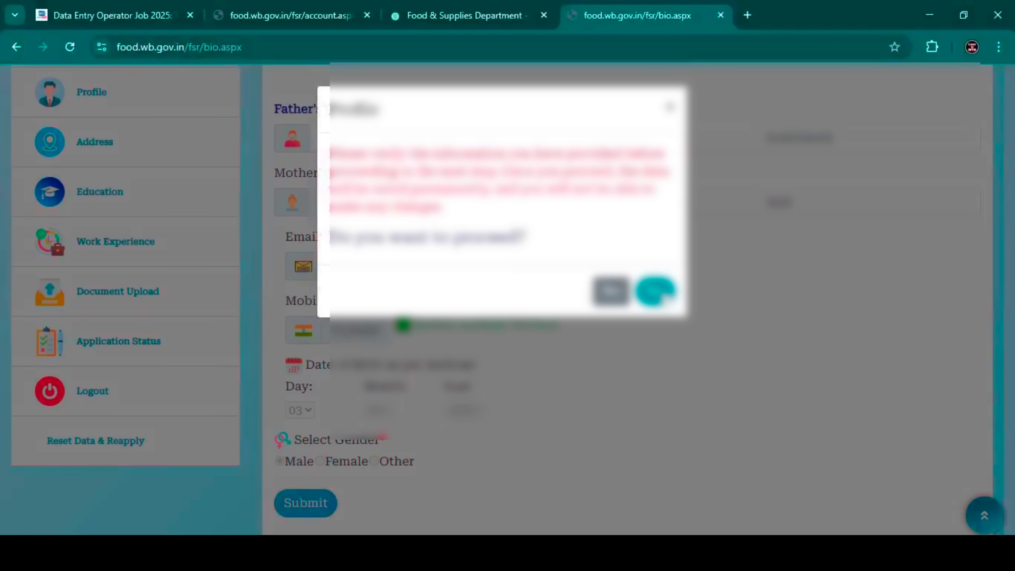
left_click(655, 290)
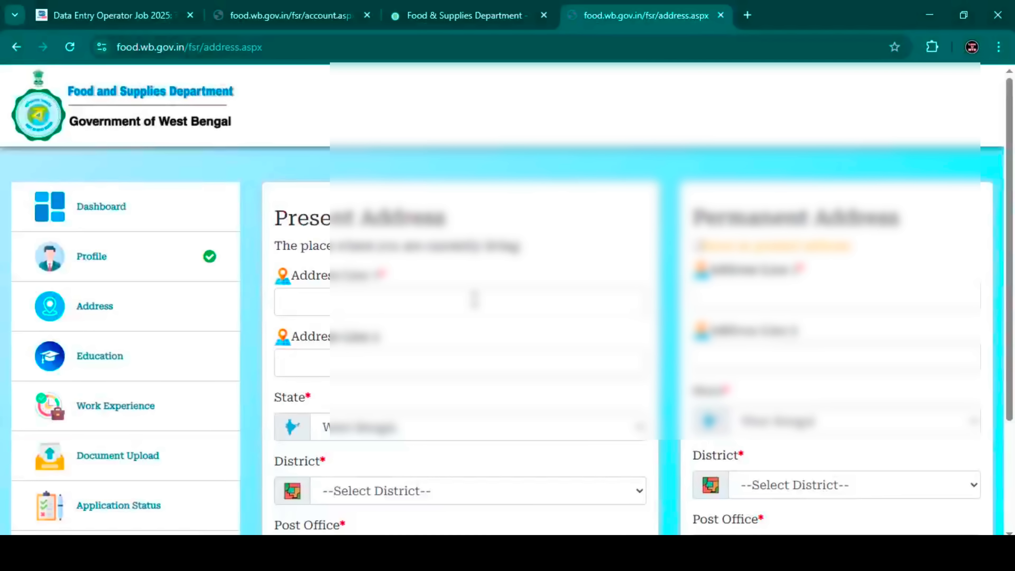
scroll(474, 297, "down", 3)
left_click(352, 470)
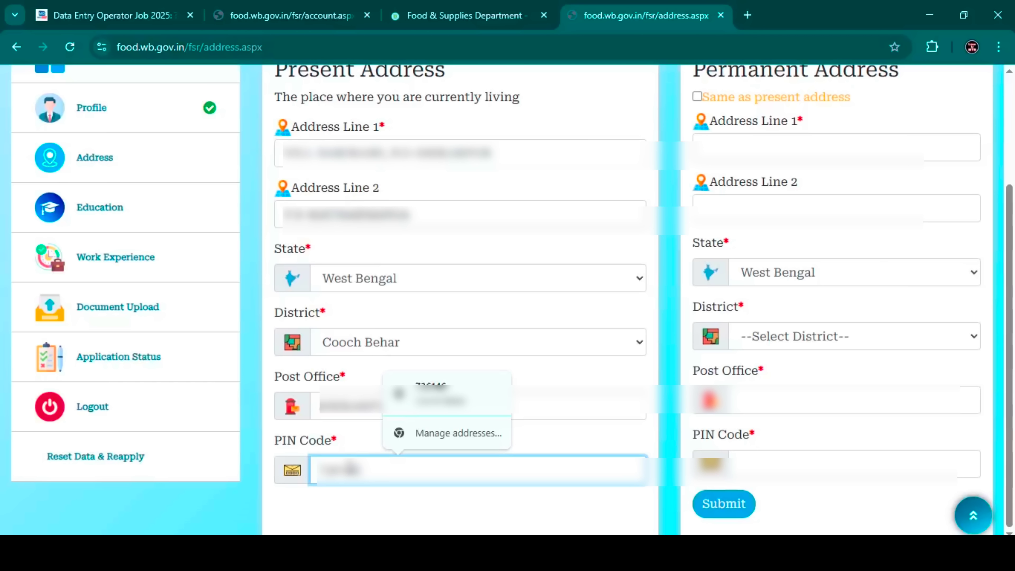
- Copy the present address into the permanent address, then submit and confirm the address details
scroll(692, 106, "up", 1)
left_click_drag(693, 105, 905, 107)
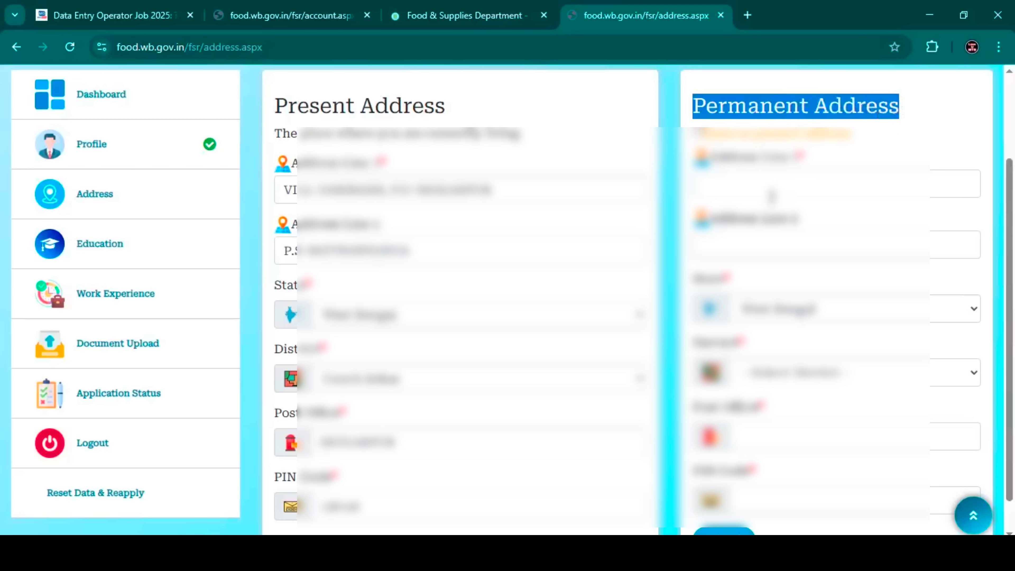
left_click(698, 133)
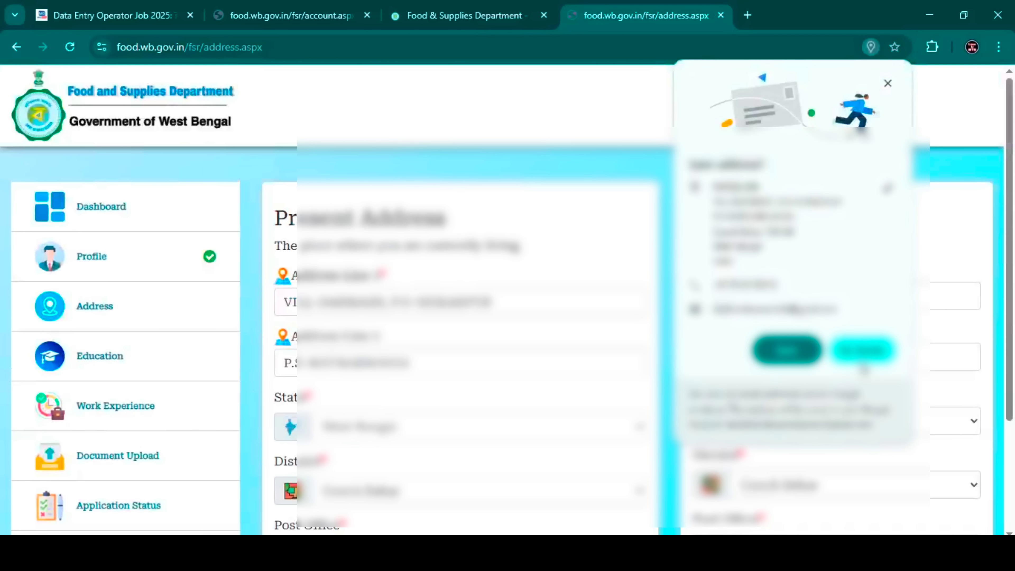
scroll(508, 300, "down", 2)
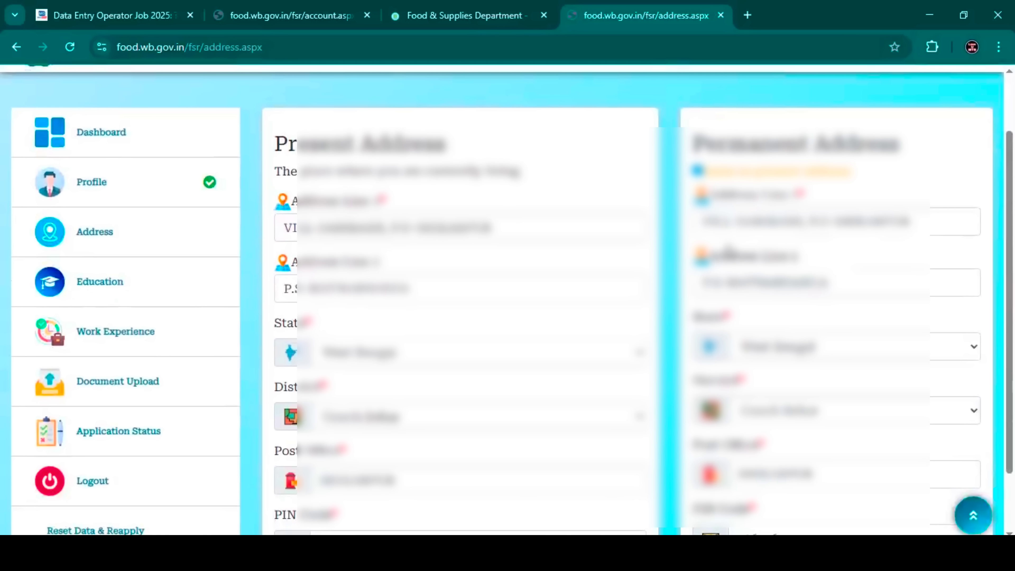
scroll(551, 297, "down", 2)
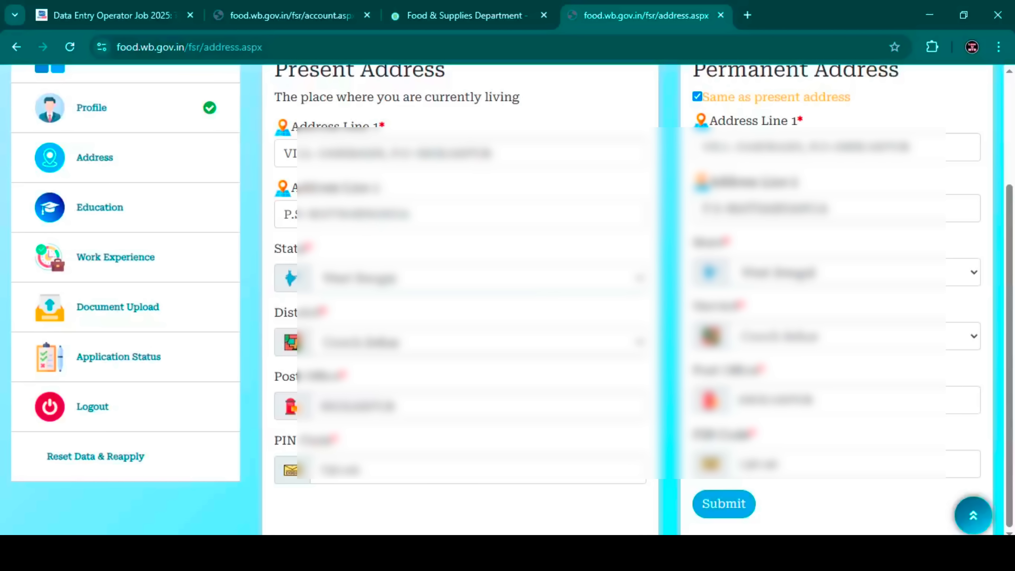
left_click(726, 505)
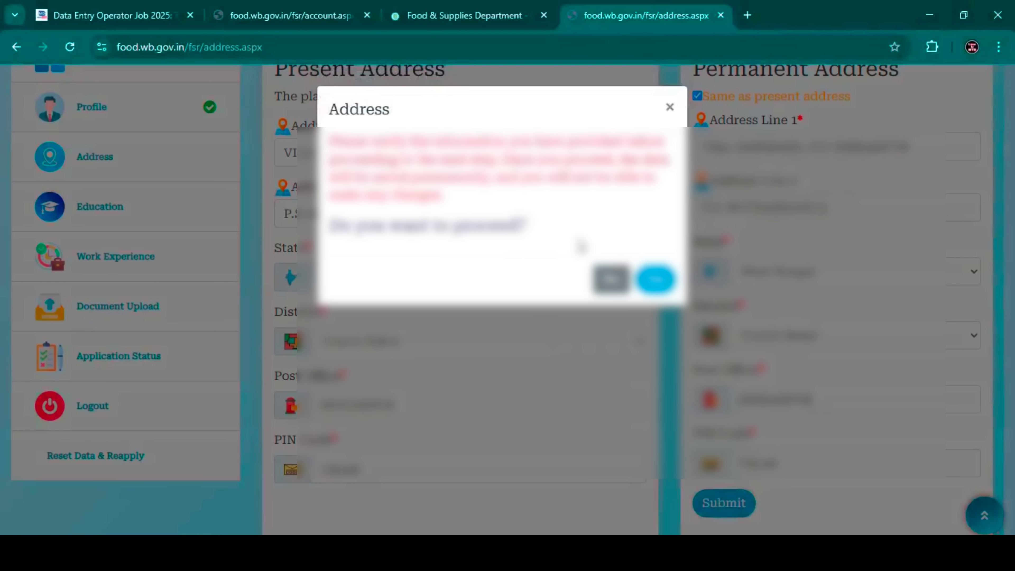
left_click(655, 280)
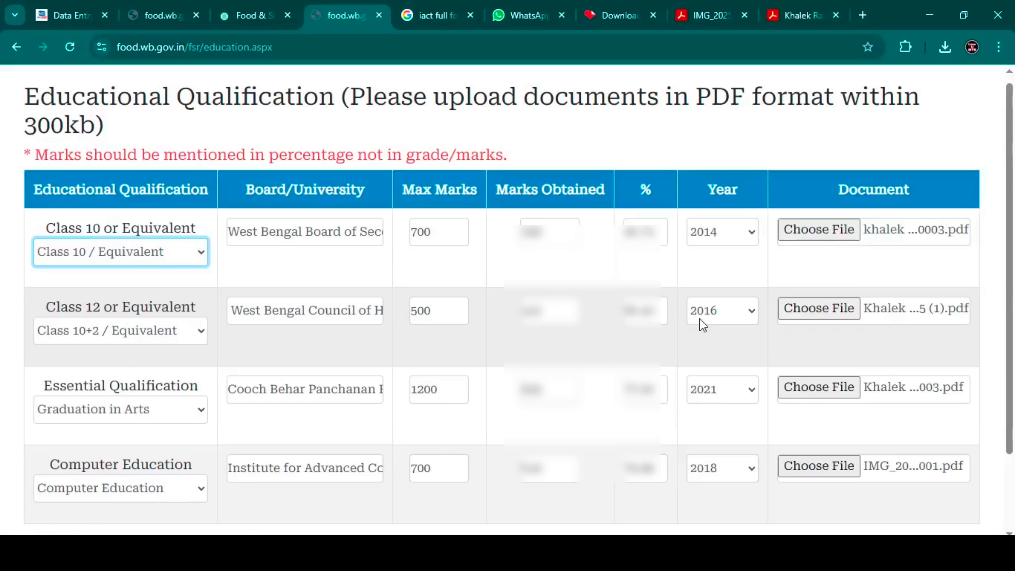
- Submit the Educational Qualification table and confirm saving with Yes
scroll(462, 349, "down", 2)
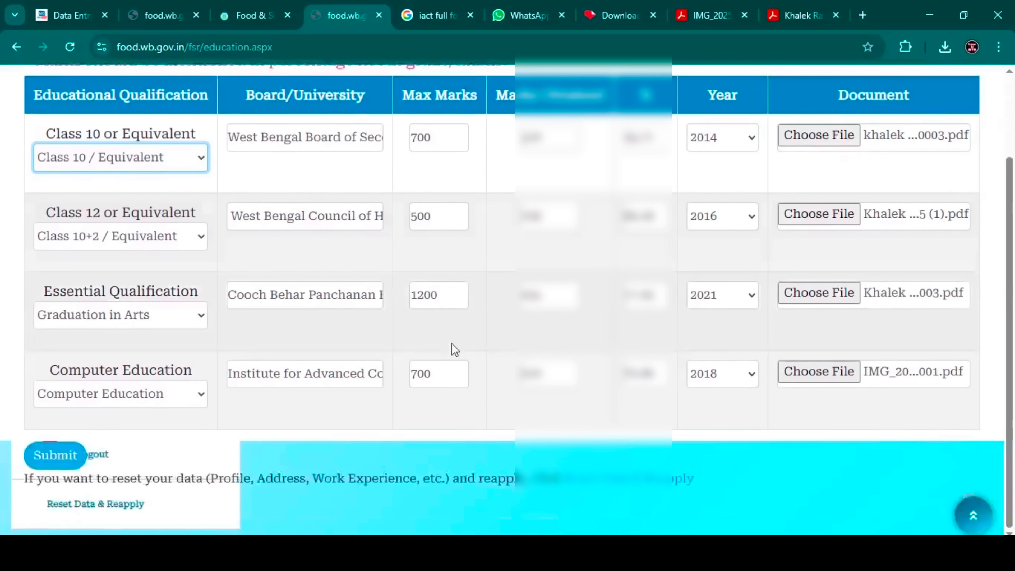
left_click(45, 468)
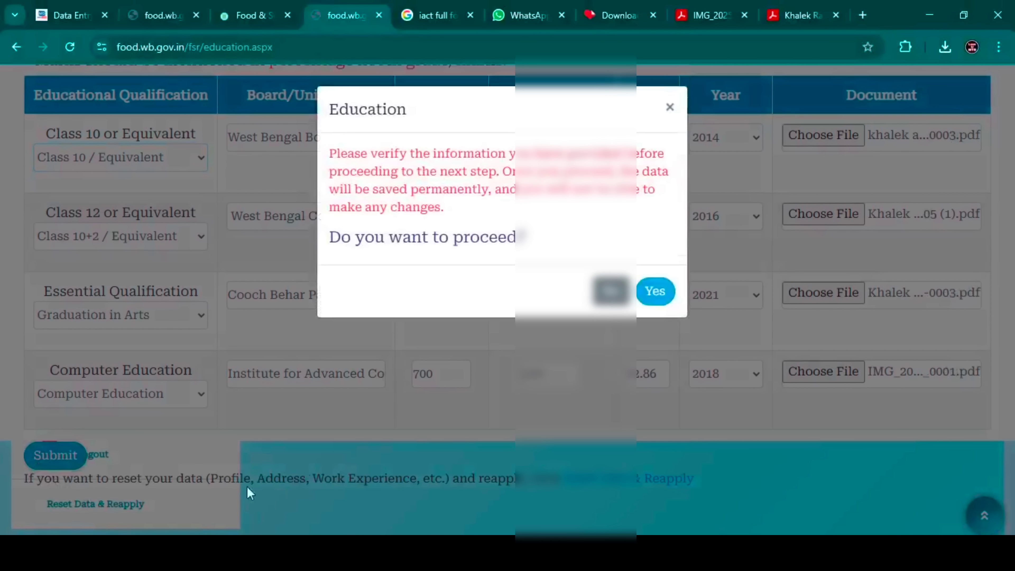
left_click(654, 306)
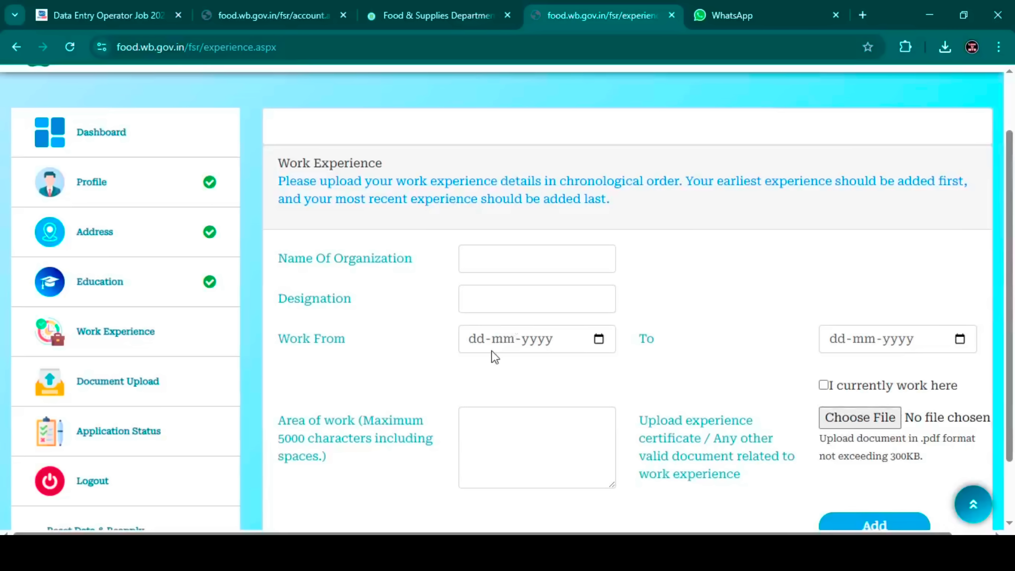
- Tick 'I don't have work experience', submit the section, and confirm with Yes
scroll(487, 351, "down", 2)
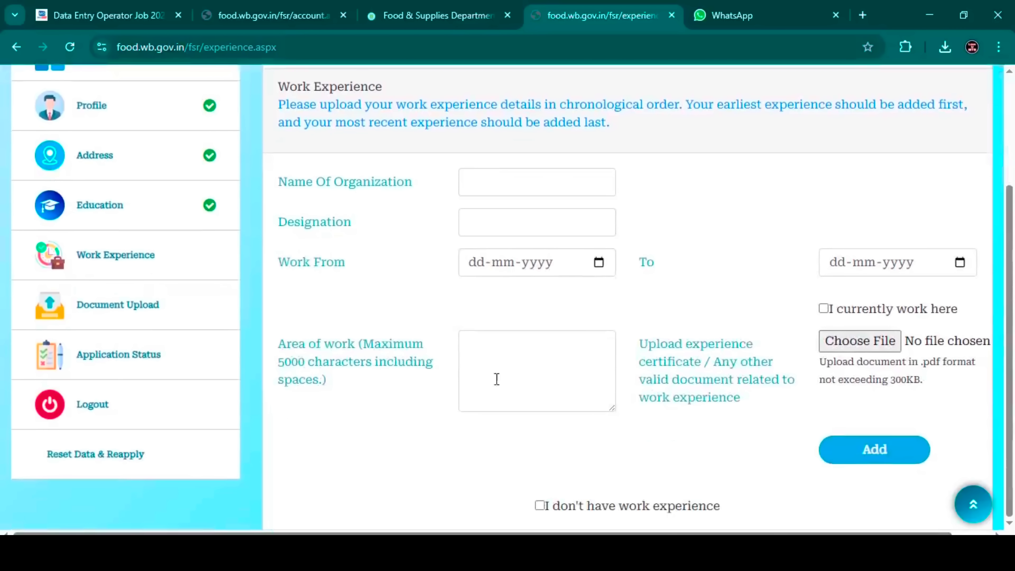
left_click(540, 506)
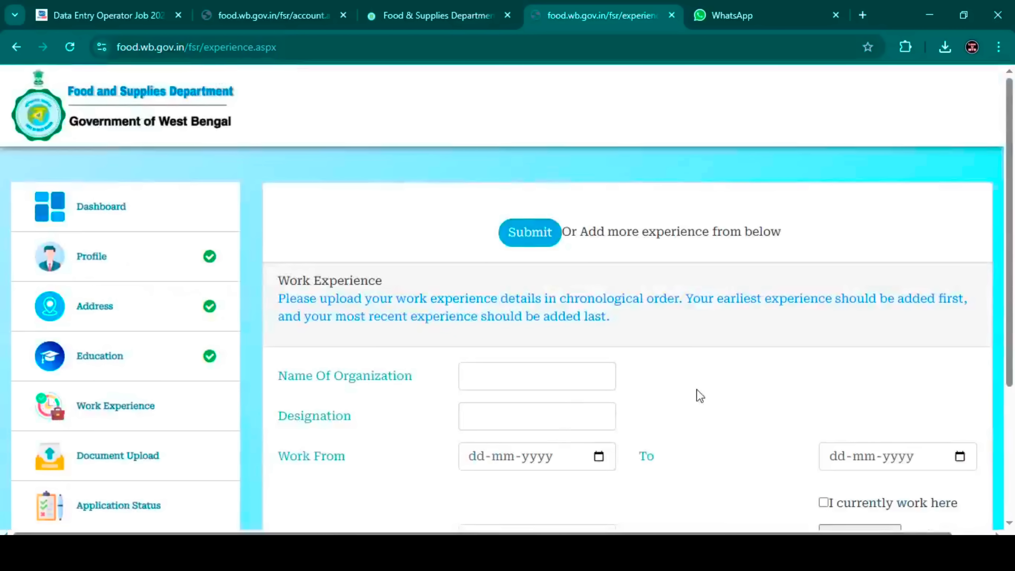
scroll(696, 389, "down", 5)
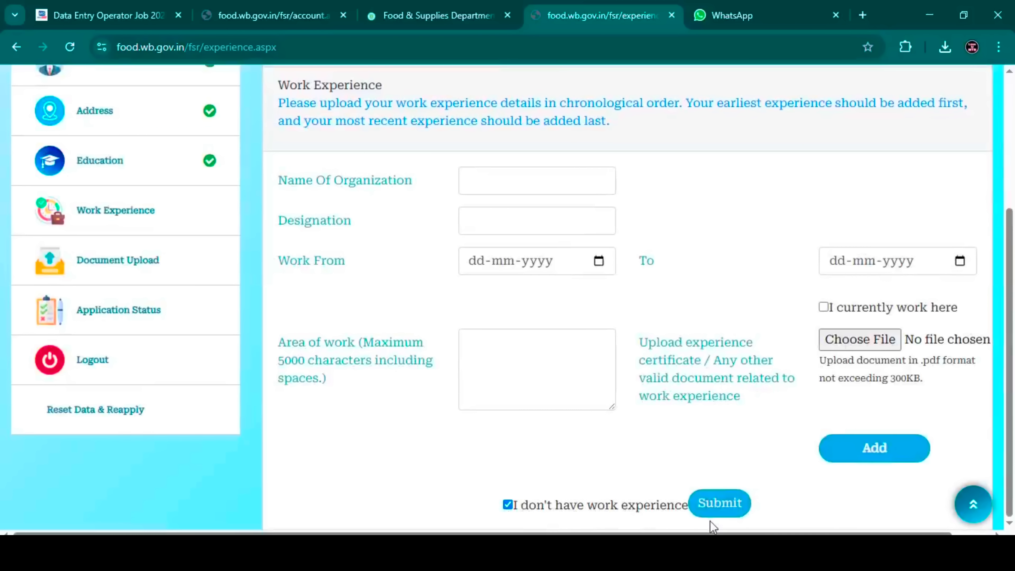
left_click(711, 505)
left_click(665, 301)
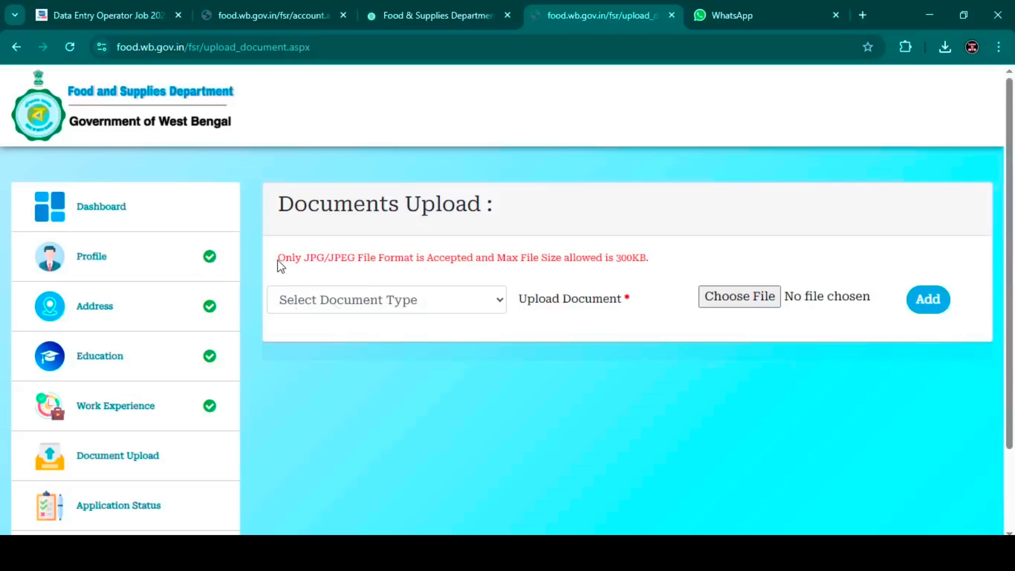
- Select Signature as document type, submit the photo and signature uploads, and confirm final submission
left_click_drag(334, 261, 621, 259)
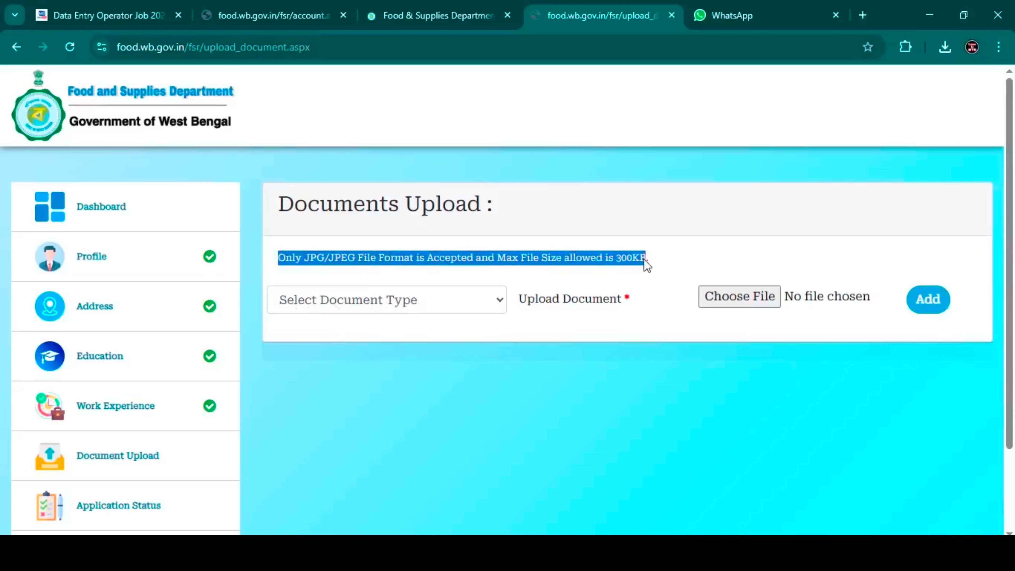
left_click(469, 297)
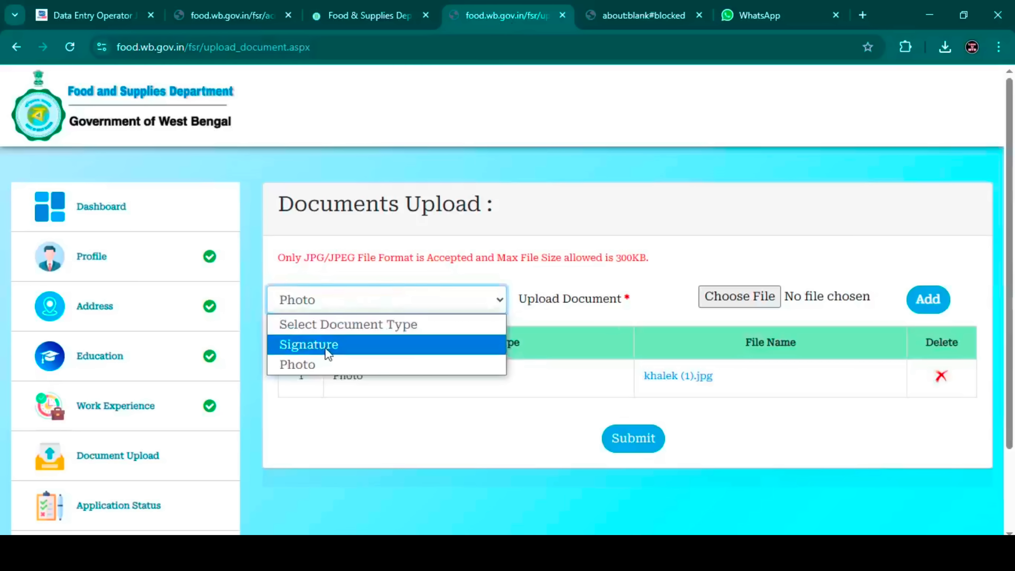
left_click(327, 346)
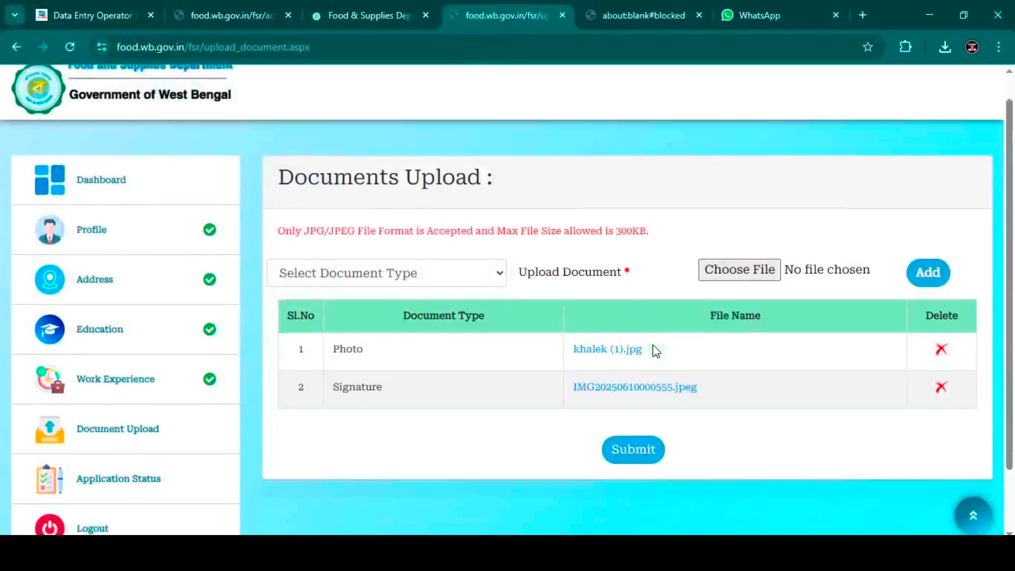
scroll(656, 351, "down", 1)
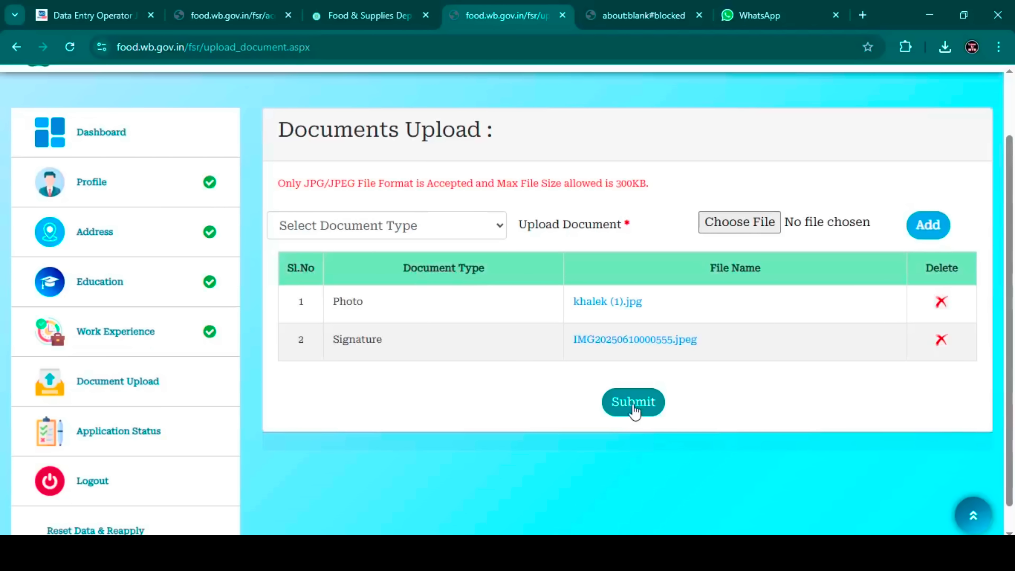
left_click(634, 402)
left_click(665, 305)
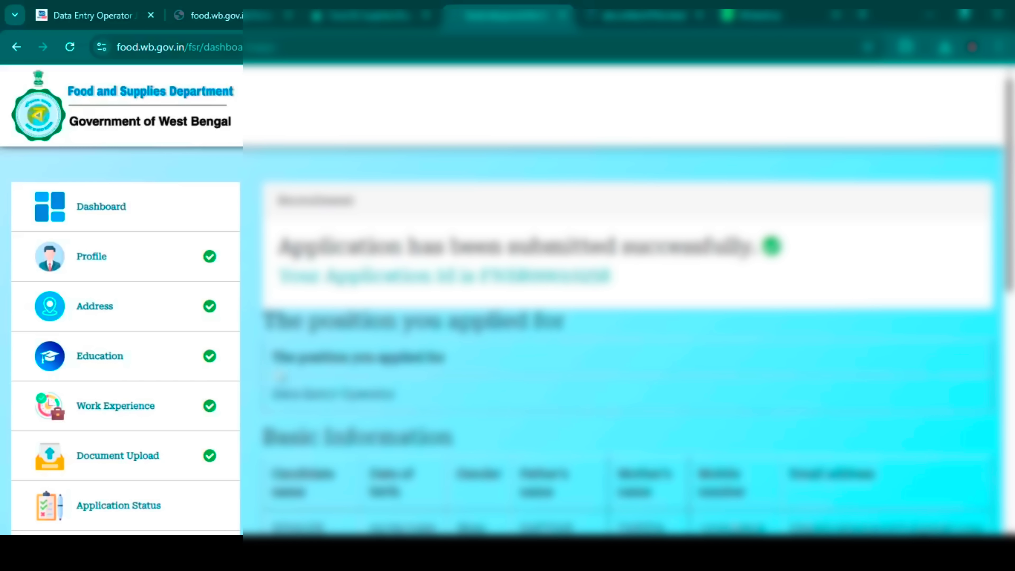
- Review the Submission Completed status and application ID, then return to the Dashboard summary
scroll(232, 362, "down", 3)
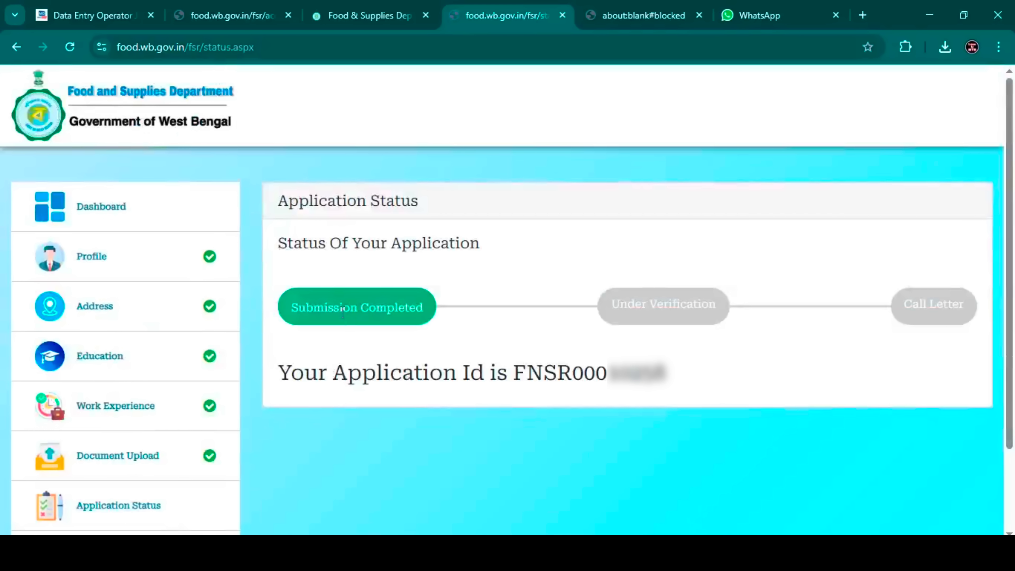
scroll(125, 512, "down", 2)
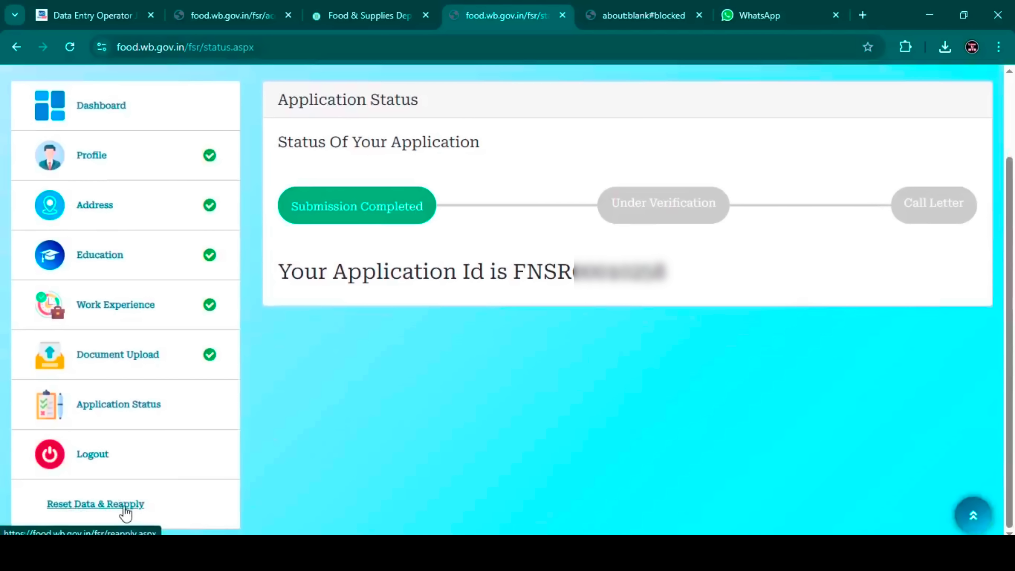
left_click(125, 507)
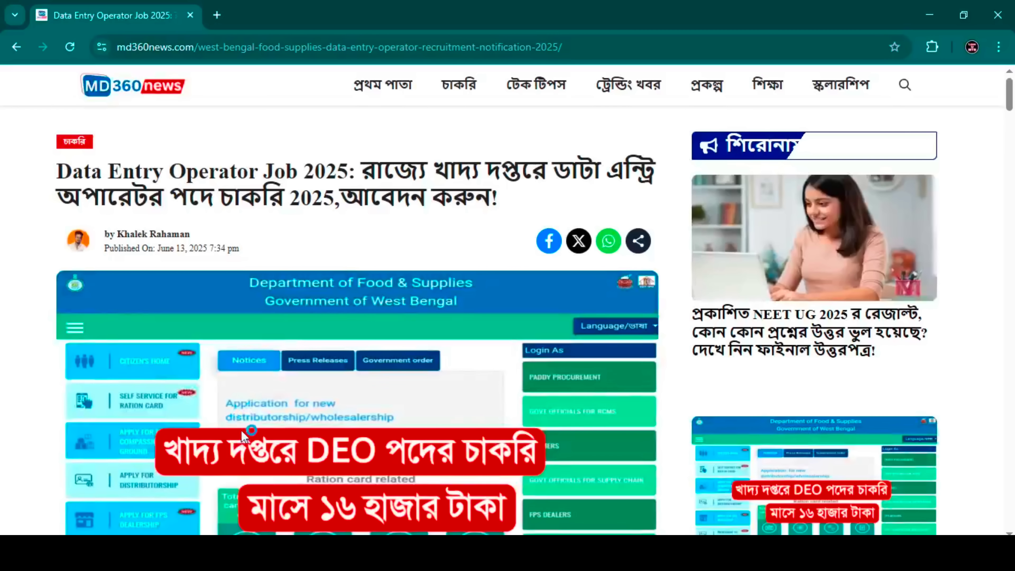
- Go to the চাকরি job listing and reopen the Data Entry Operator Job 2025 article
scroll(245, 436, "down", 5)
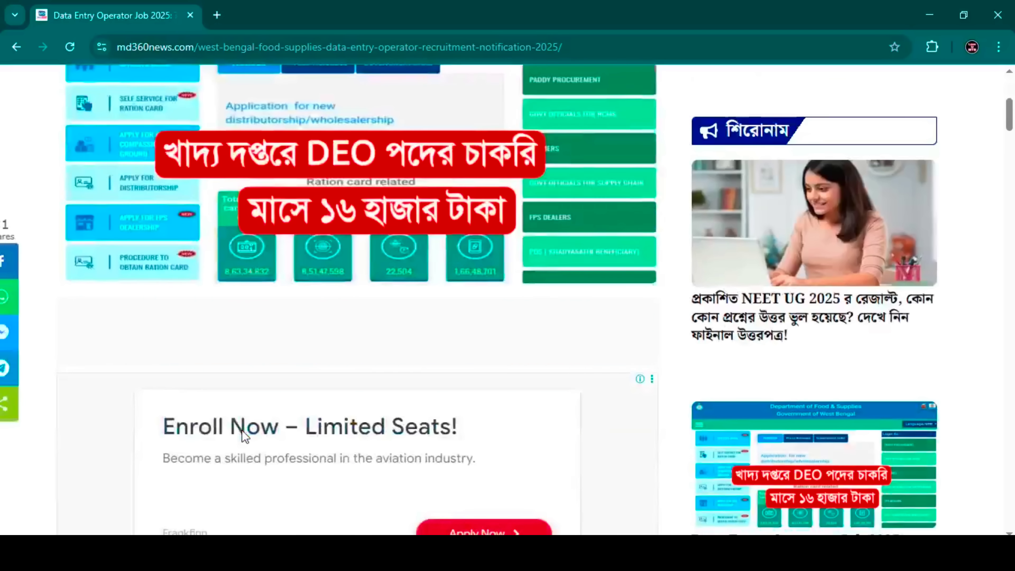
scroll(244, 434, "down", 10)
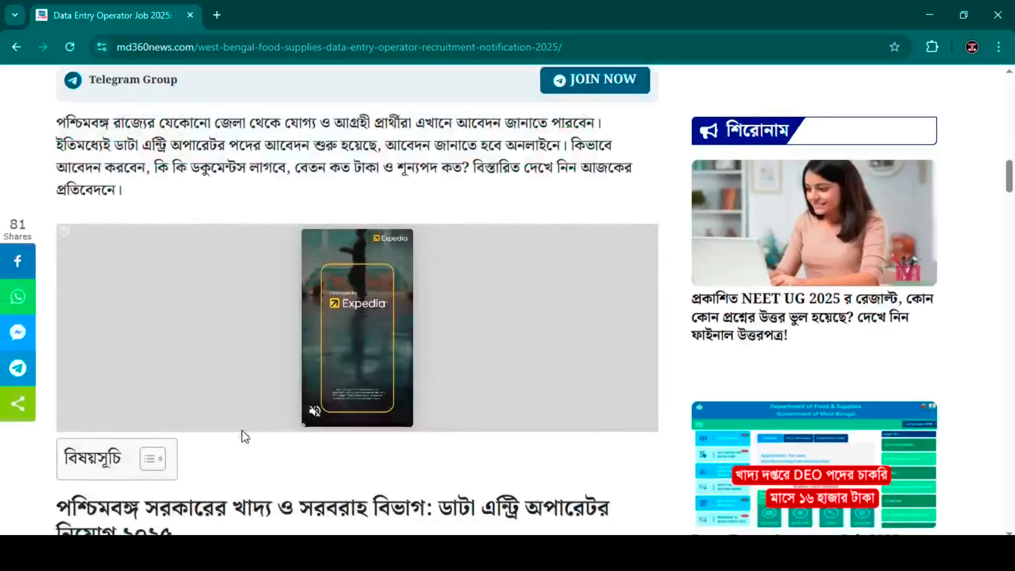
scroll(240, 430, "down", 7)
scroll(316, 348, "down", 3)
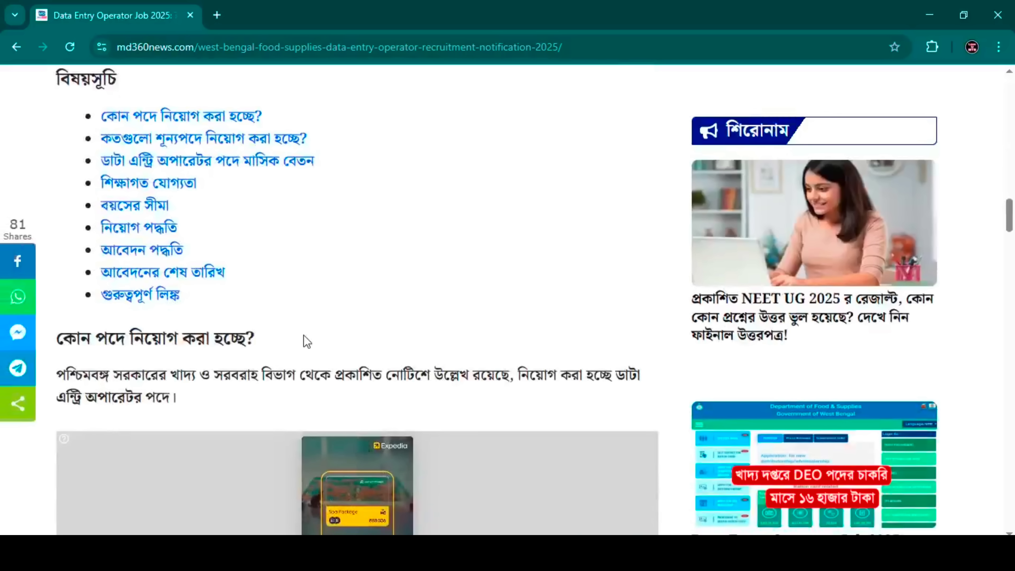
left_click(514, 91)
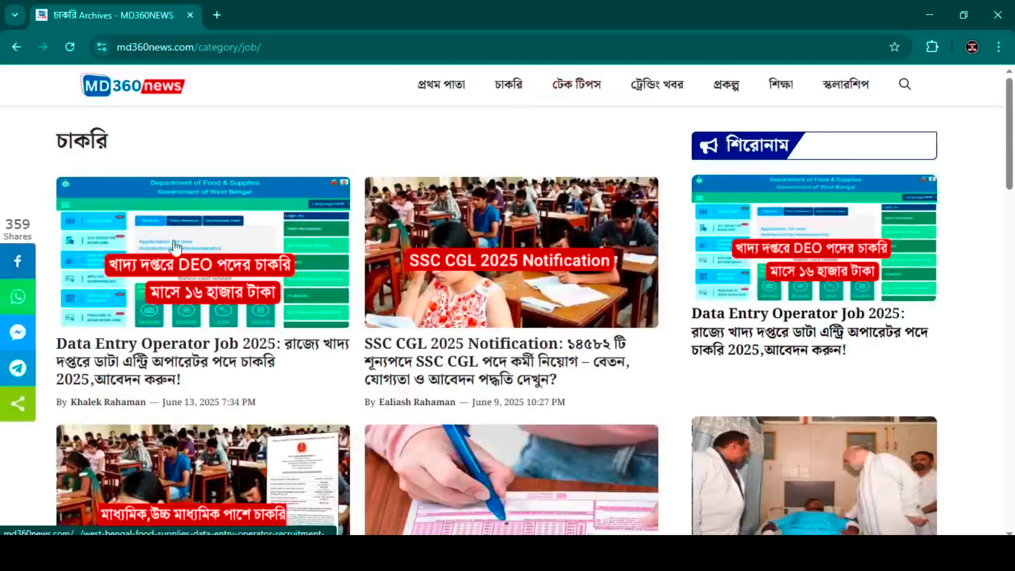
left_click(169, 331)
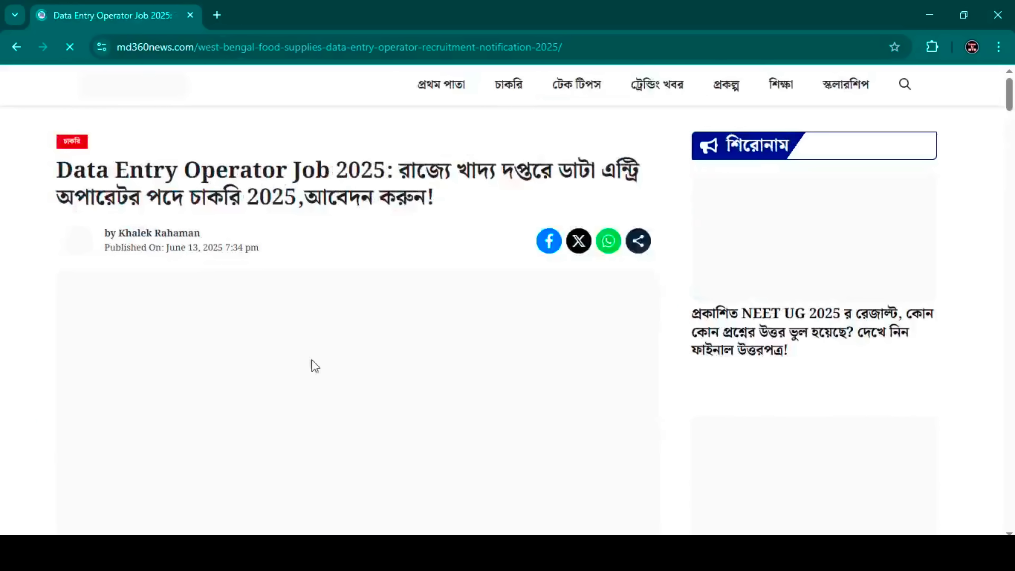